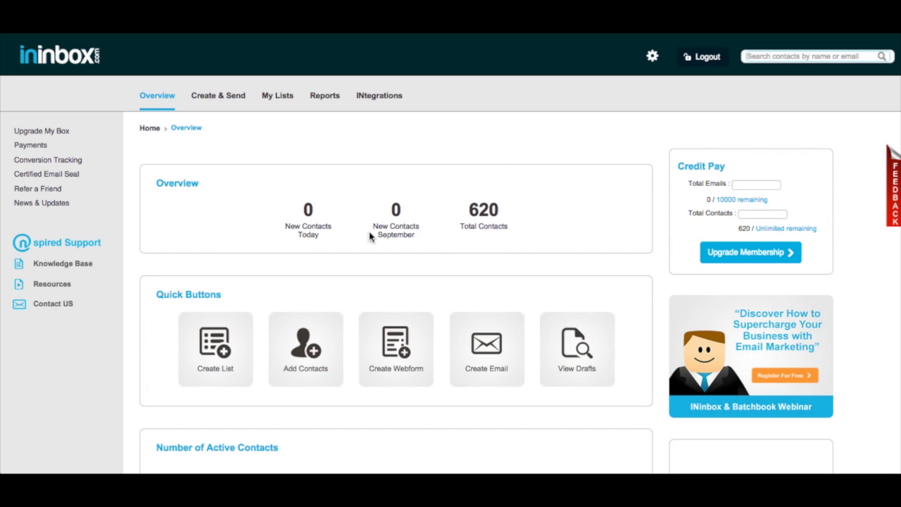
Create a new contact list named Email Newsletter with double opt-in, keeping the filled-in postal address.
click(219, 348)
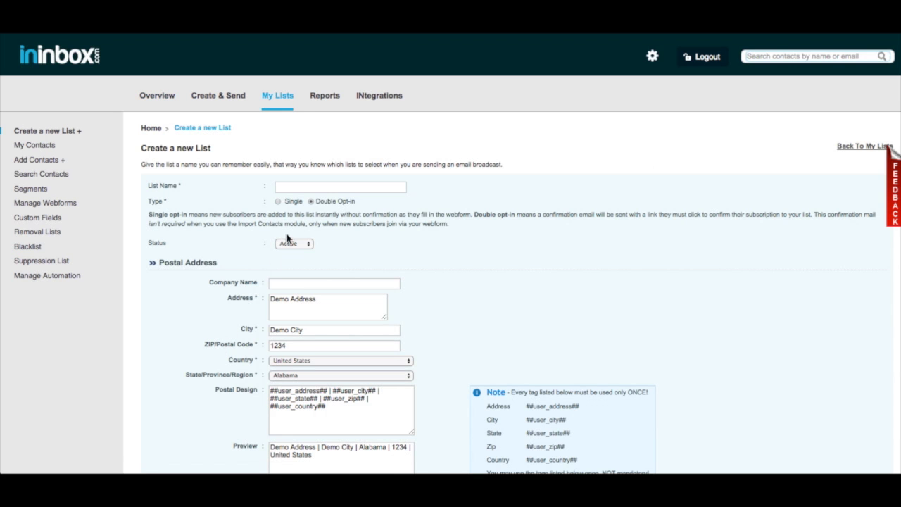
click(297, 187)
text(Email Newsletter)
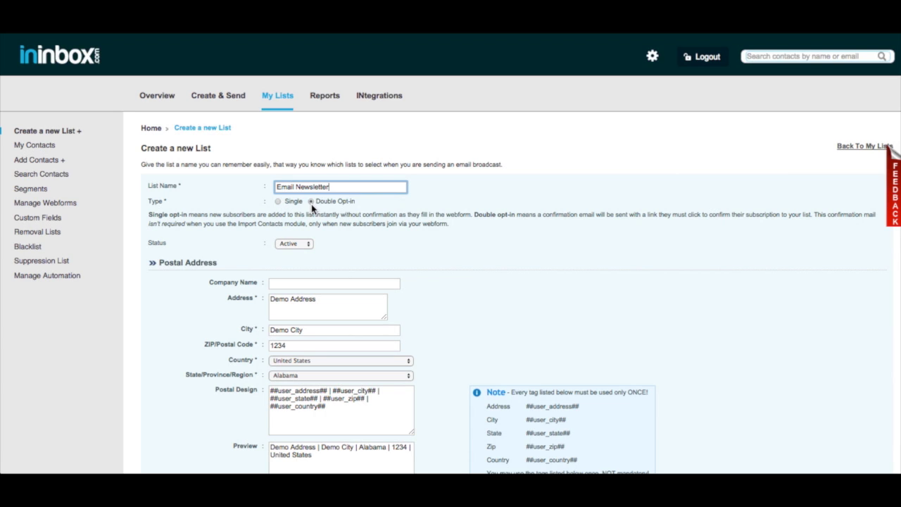
click(278, 202)
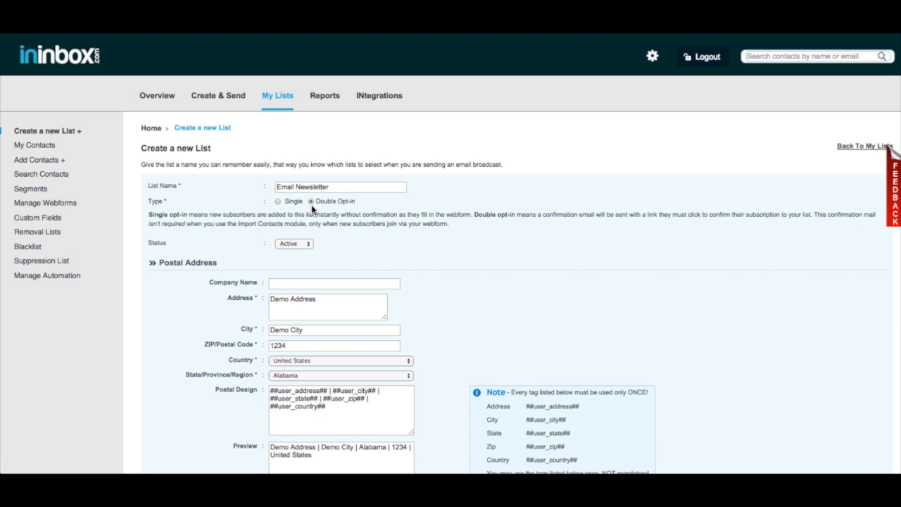
scroll(312, 208, down, 3)
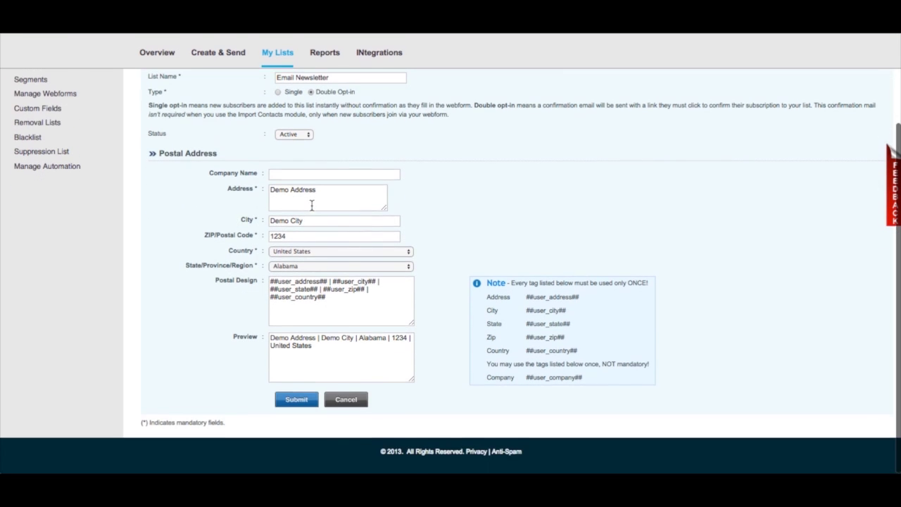
click(290, 401)
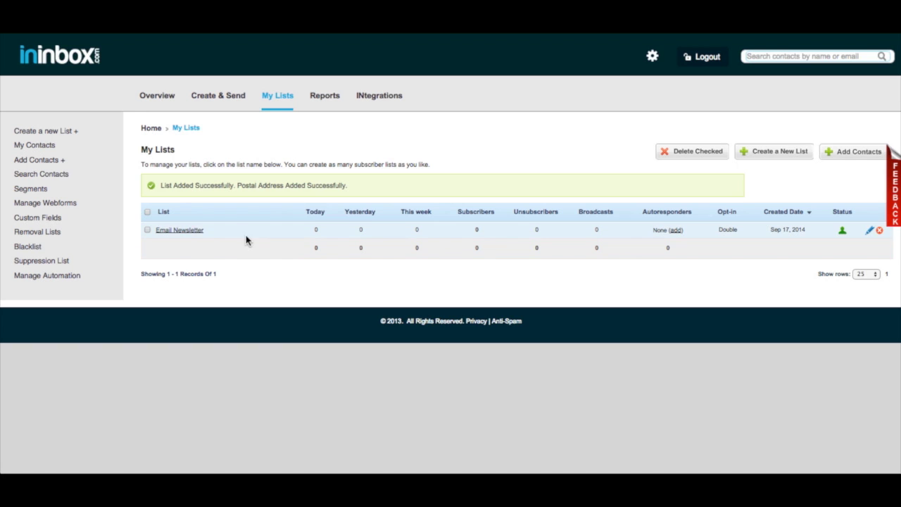
Open the From fields in the account settings.
click(653, 59)
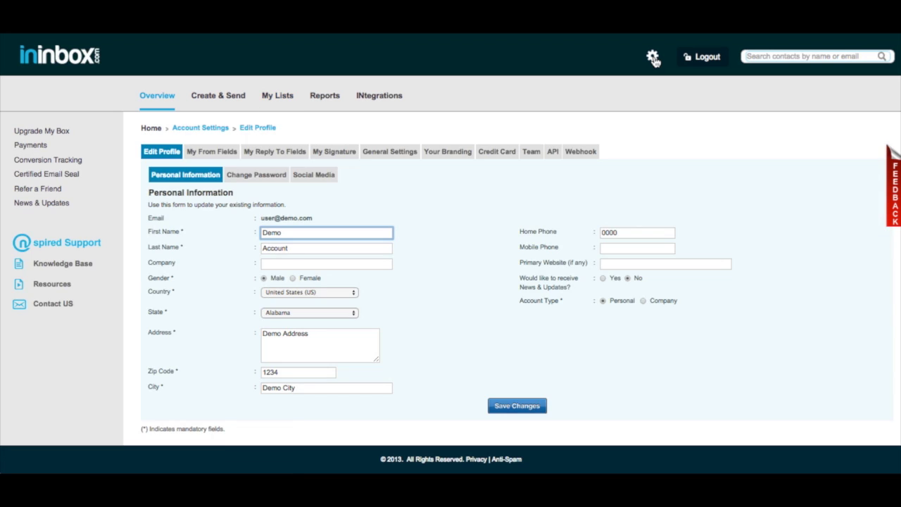
click(216, 155)
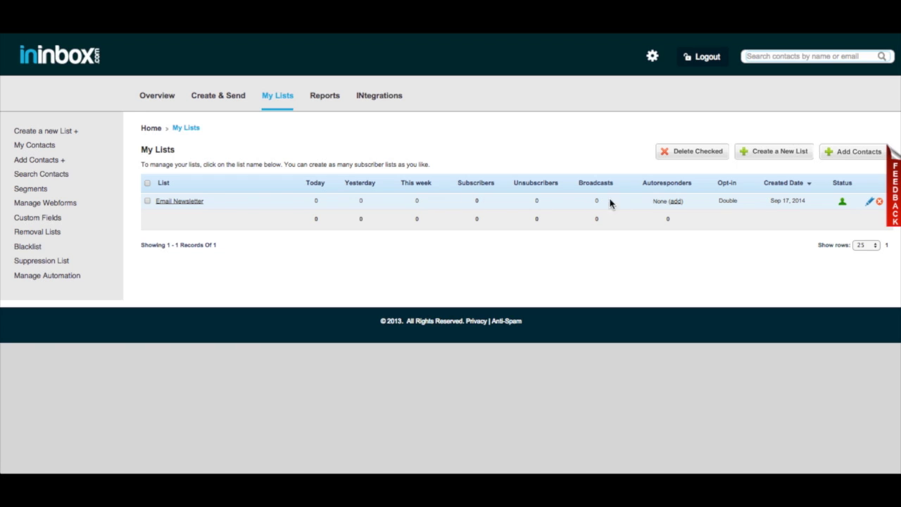
Start an HTML autoresponder for the Email Newsletter list using the dark INinbox template with the office photo.
click(677, 201)
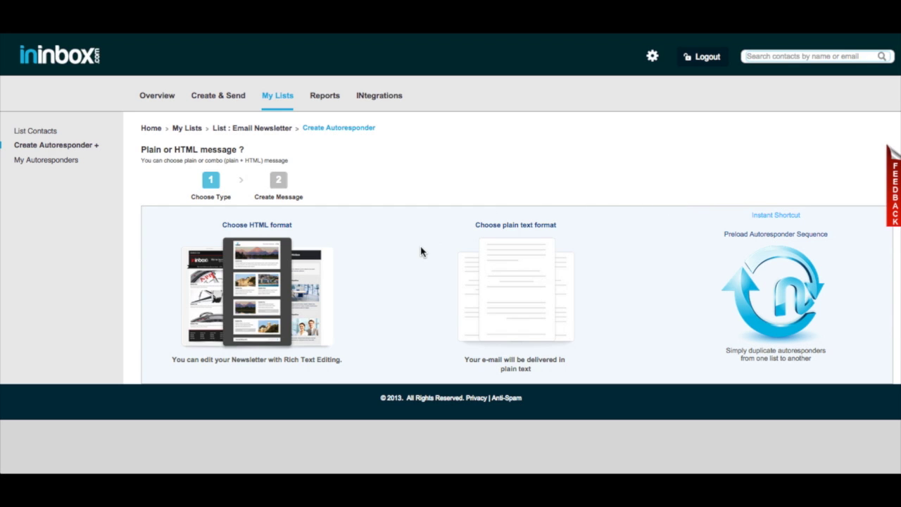
click(260, 294)
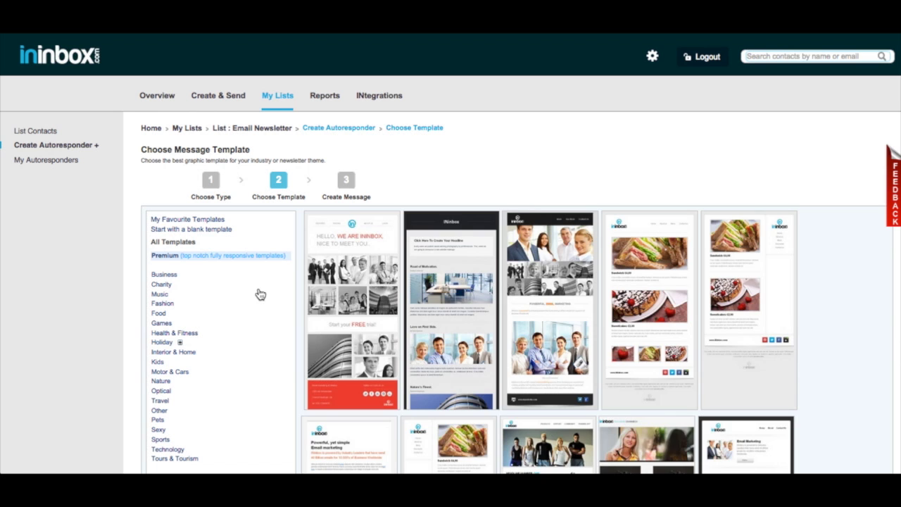
scroll(258, 293, down, 1)
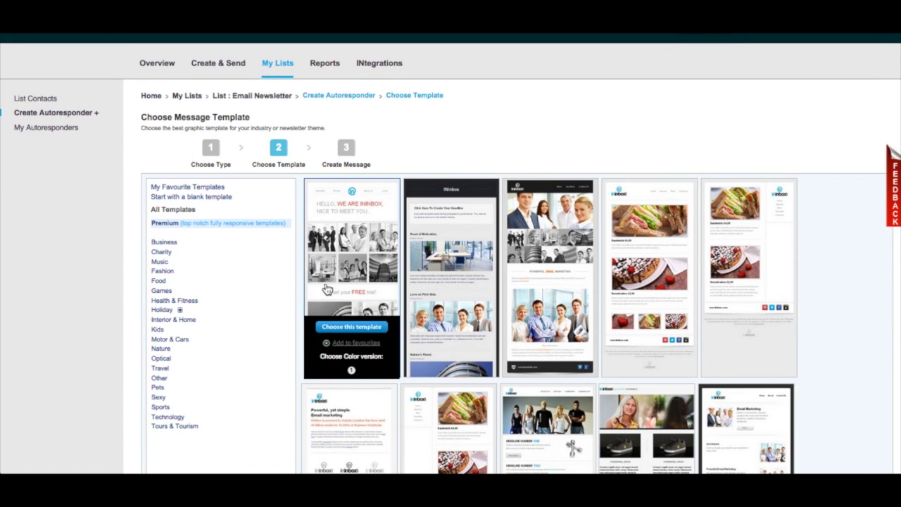
click(445, 275)
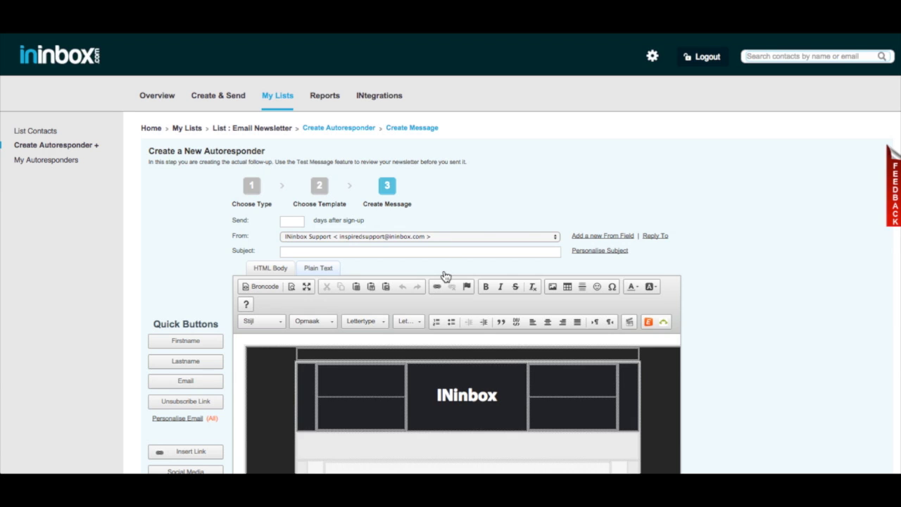
Set the autoresponder to send 0 days after sign-up with the subject "Welcome to my email newsletter!" and publish it.
click(290, 222)
text(0)
click(301, 253)
text(Welcome to my email newsletter!)
scroll(723, 301, down, 5)
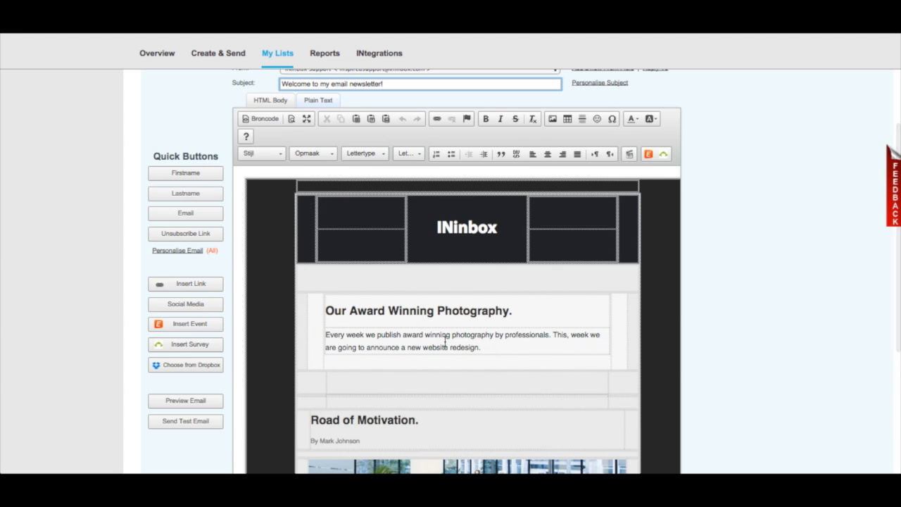
scroll(445, 343, down, 2)
scroll(445, 343, up, 2)
scroll(722, 324, down, 6)
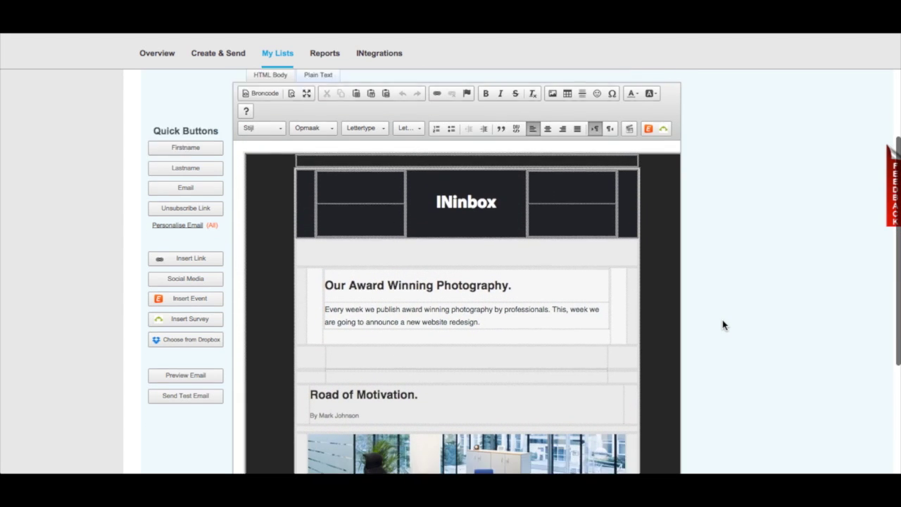
scroll(722, 324, down, 1)
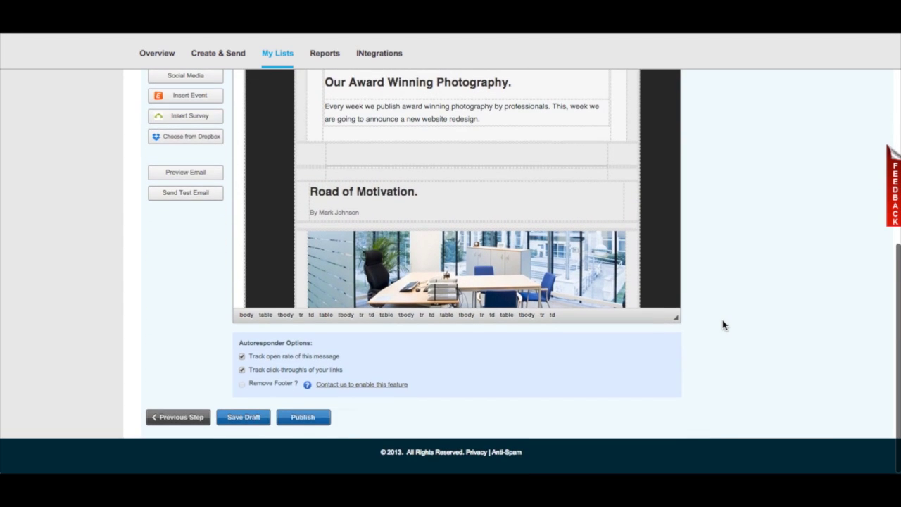
click(303, 418)
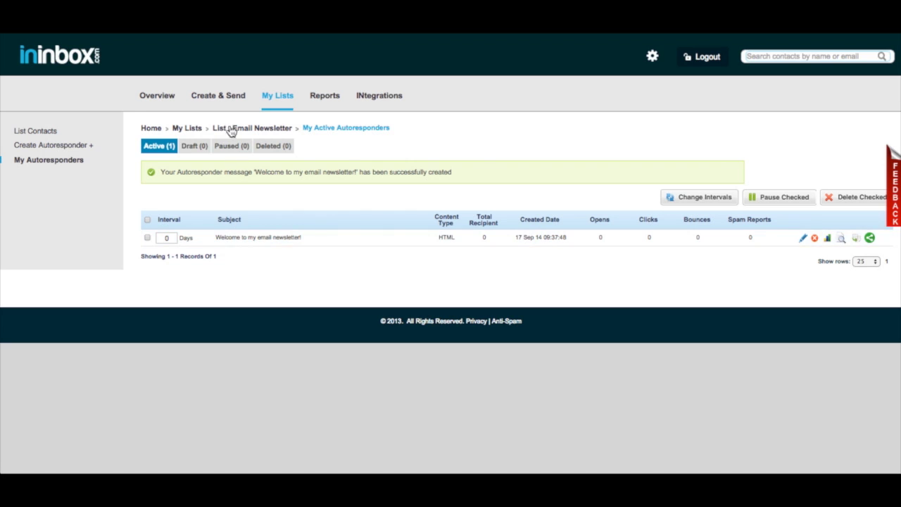
Start a new regular HTML broadcast using the dark INinbox template with the office photo.
click(218, 100)
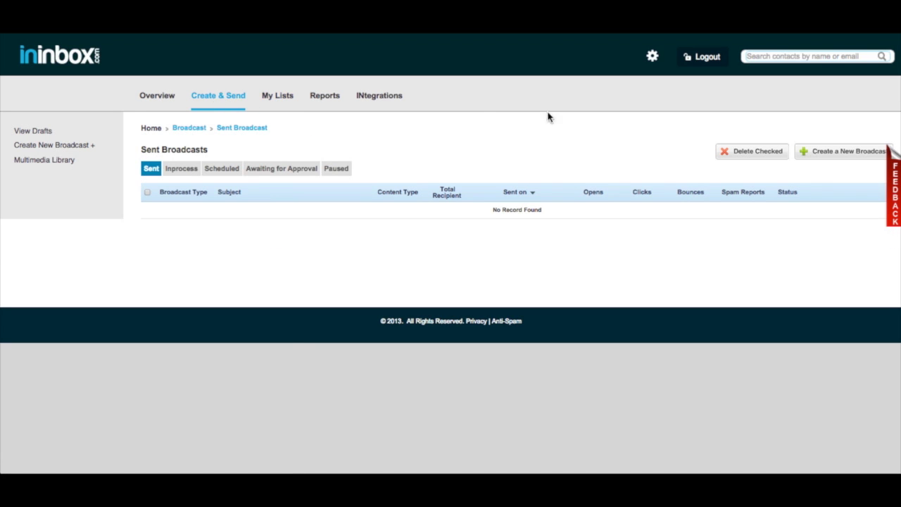
click(810, 158)
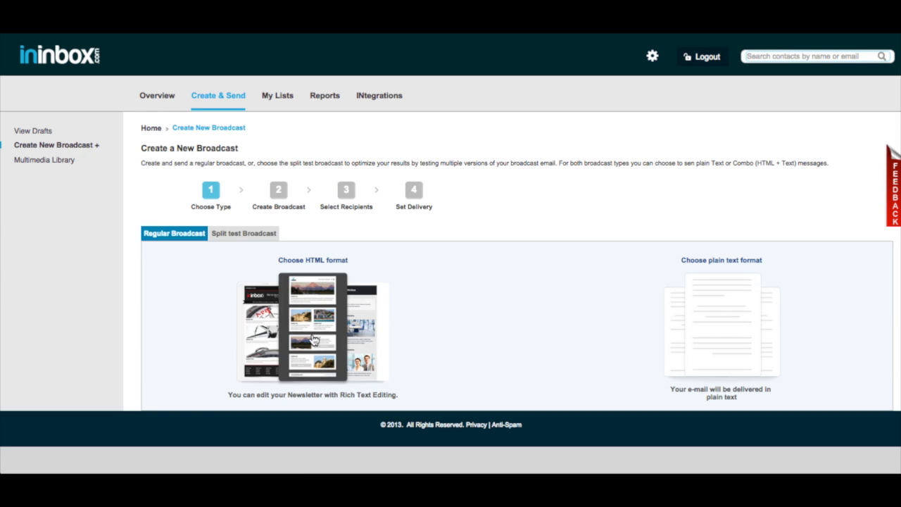
click(313, 340)
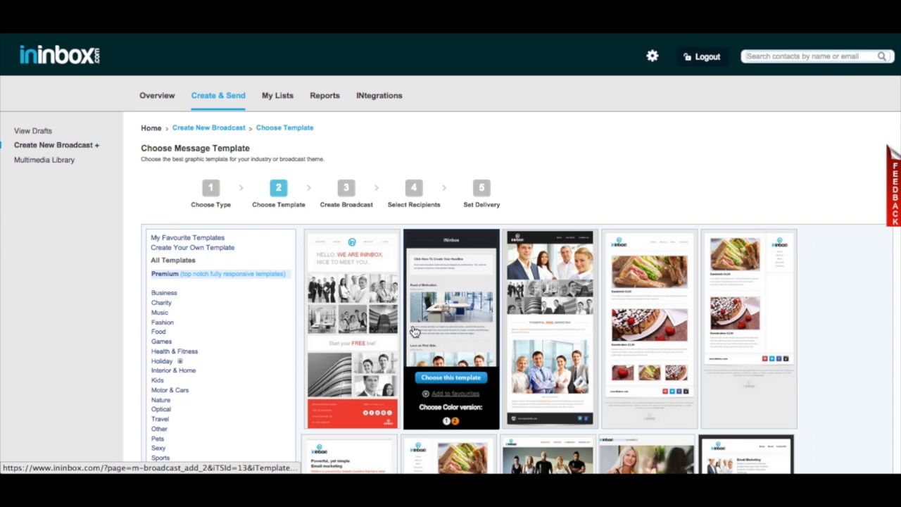
click(442, 323)
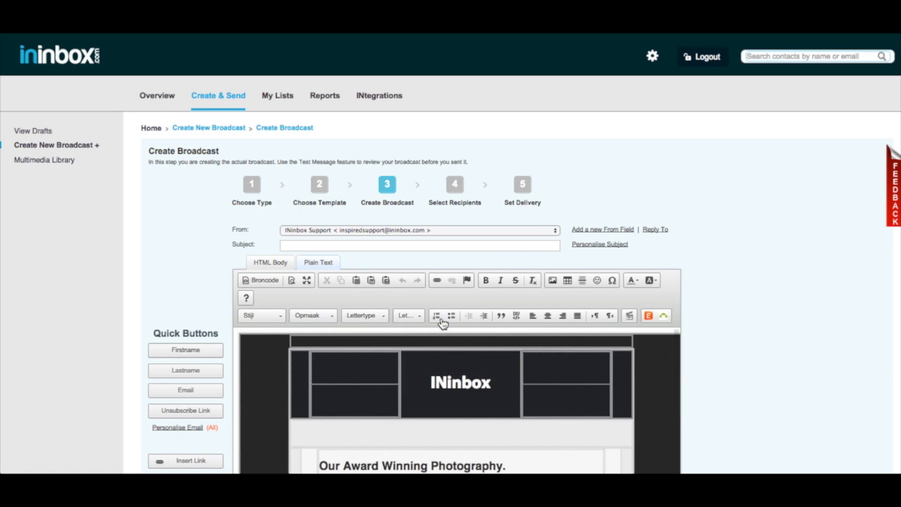
Give the broadcast the subject "Welcome to my email newsletter!" and continue to the recipient selection.
click(332, 246)
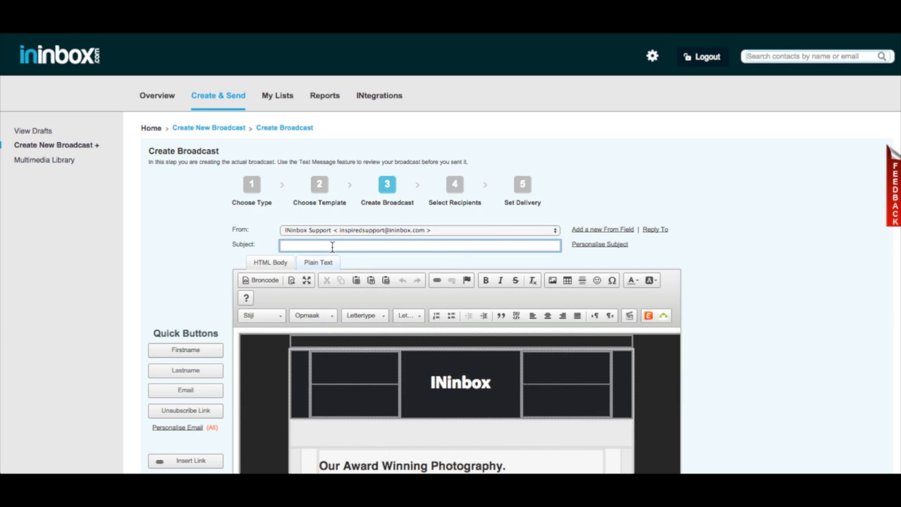
text(Welcome to my email newsletter!)
scroll(737, 371, down, 1)
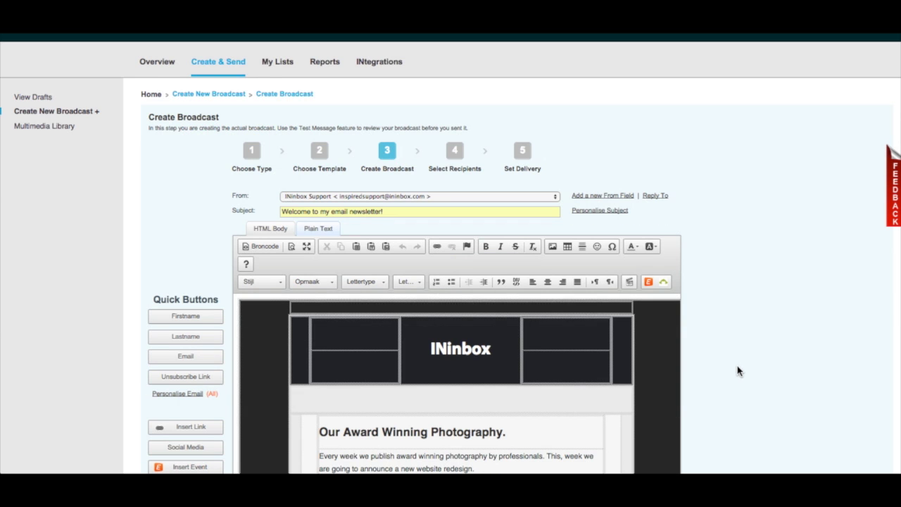
scroll(737, 366, down, 10)
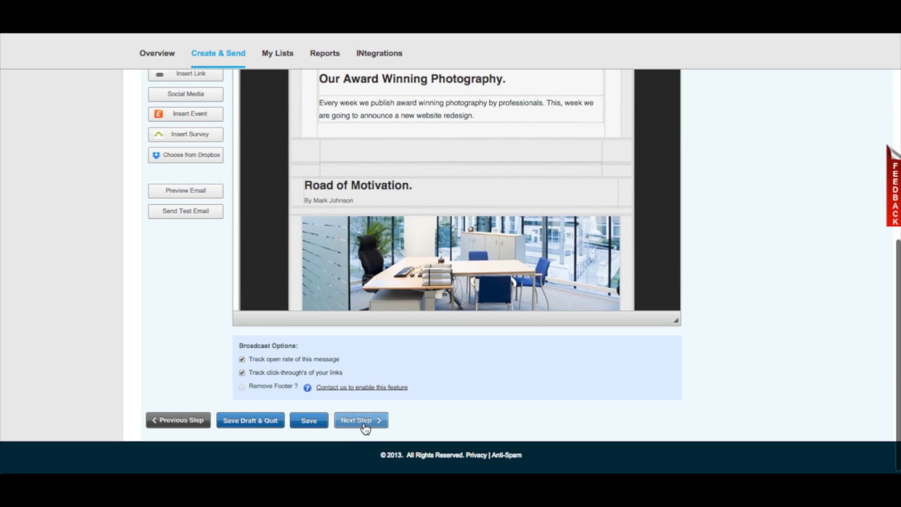
click(374, 426)
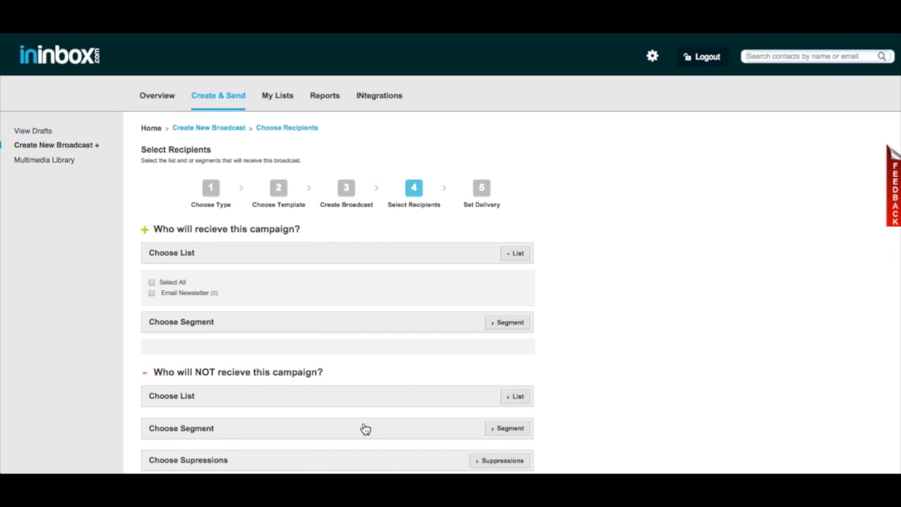
Select the Email Newsletter list as the broadcast's recipients and choose to send the broadcast immediately.
click(152, 293)
scroll(130, 301, down, 3)
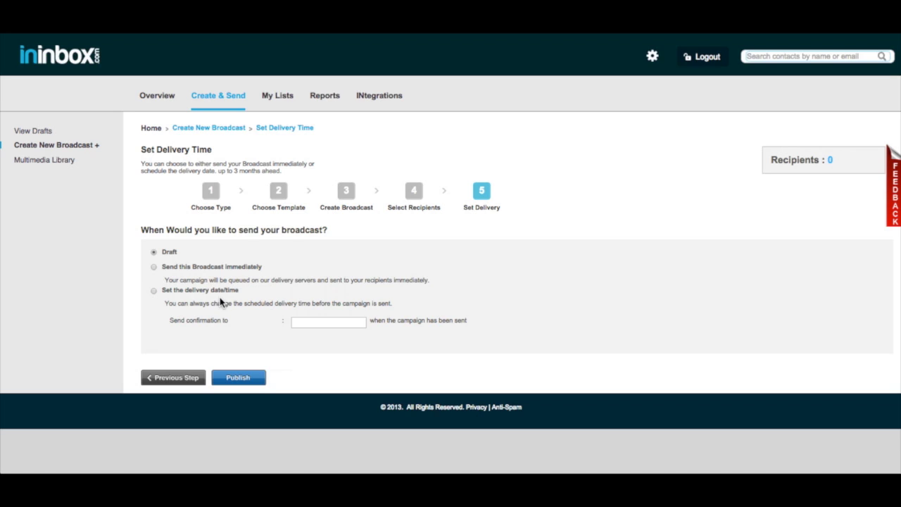
click(212, 266)
scroll(272, 396, down, 2)
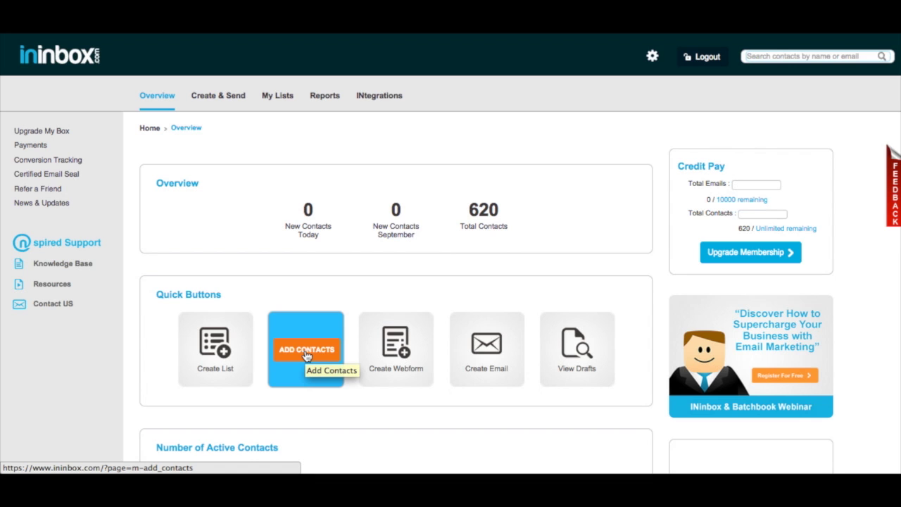
Open the import option for adding new contacts.
click(306, 356)
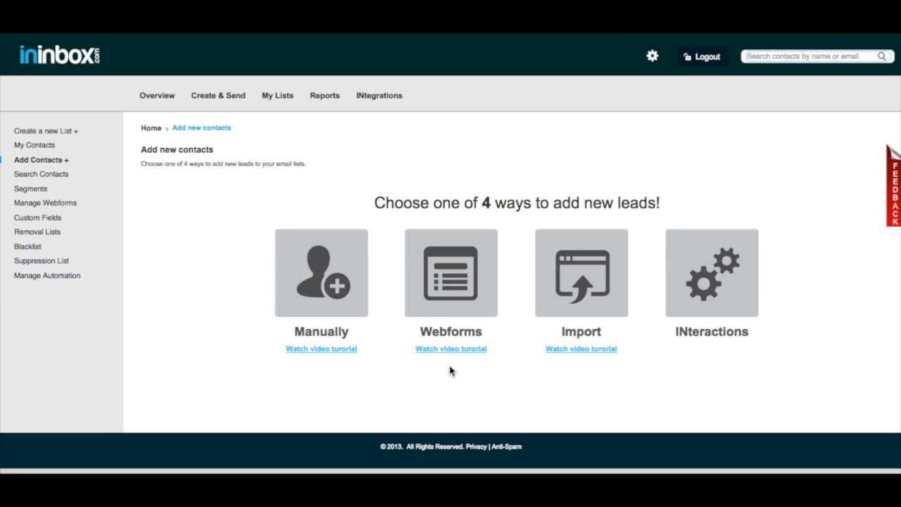
click(574, 263)
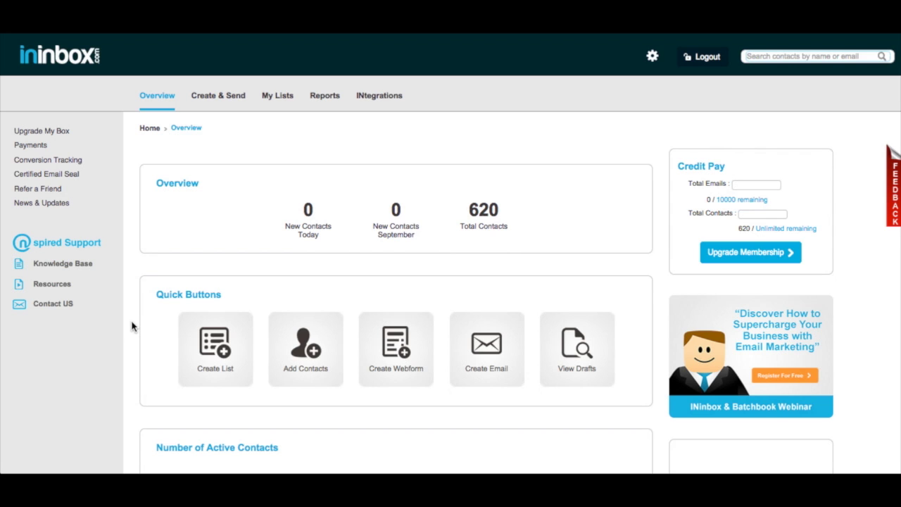
Choose webforms as the way to add contacts and open the Email Newsletter form's webform code.
click(305, 346)
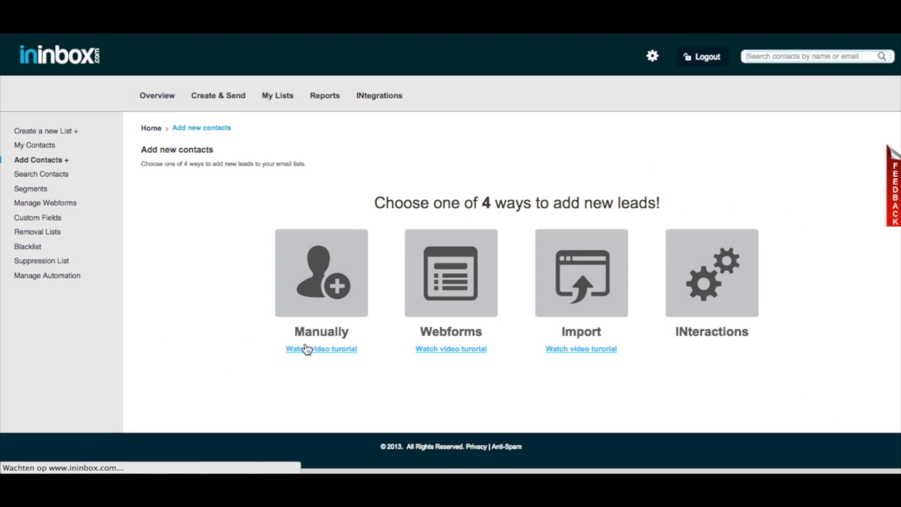
click(444, 284)
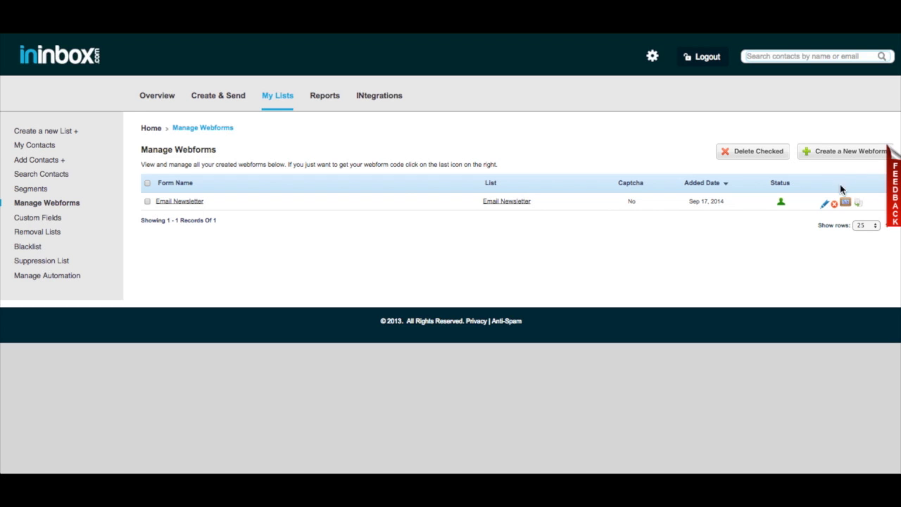
click(847, 204)
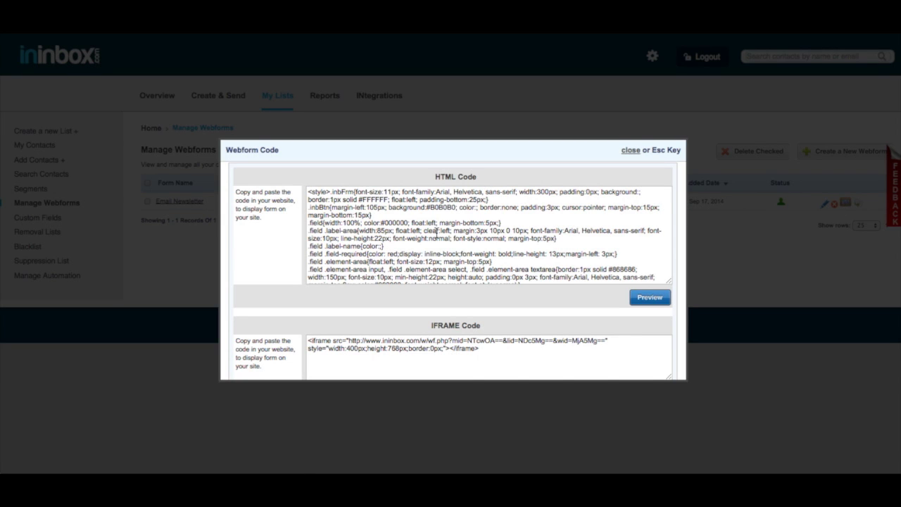
Review the webform's HTML code, IFRAME code, direct link and popup code.
scroll(437, 232, down, 2)
scroll(437, 232, up, 2)
scroll(436, 233, down, 2)
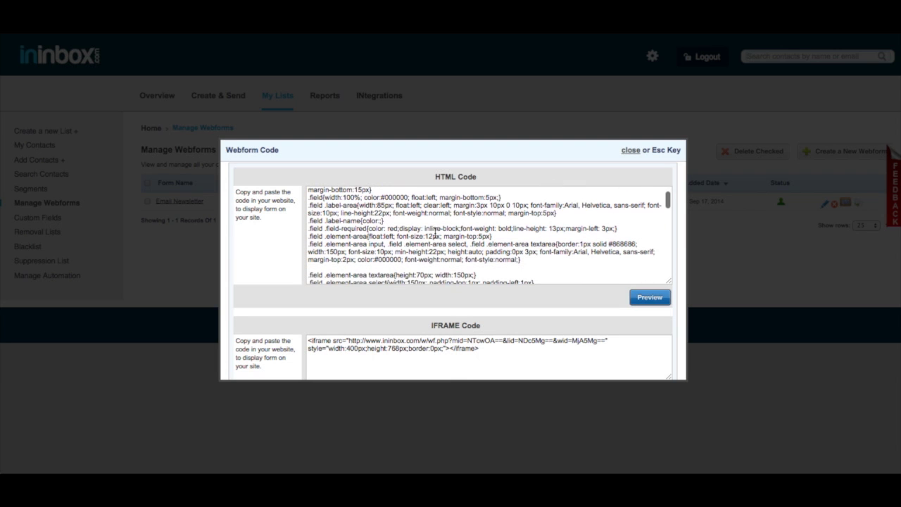
scroll(431, 299, down, 1)
scroll(431, 299, down, 2)
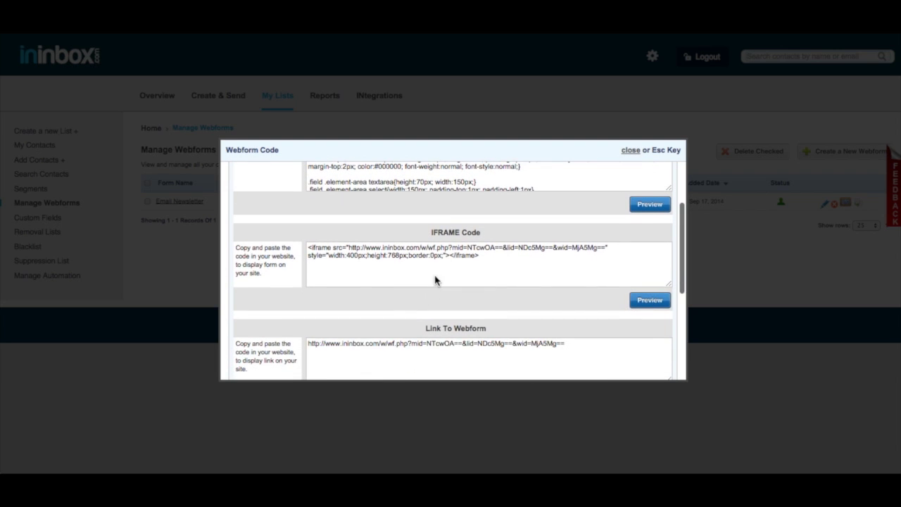
scroll(441, 264, down, 1)
scroll(442, 259, down, 1)
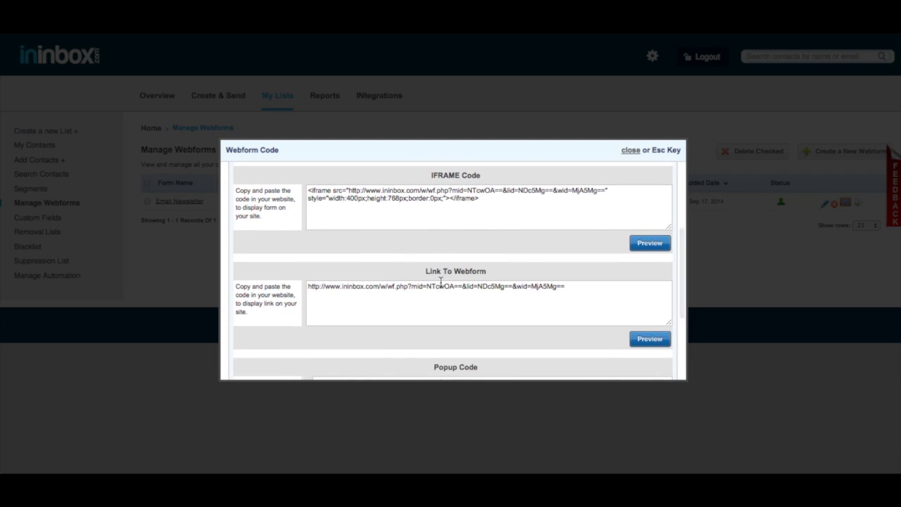
scroll(439, 285, down, 3)
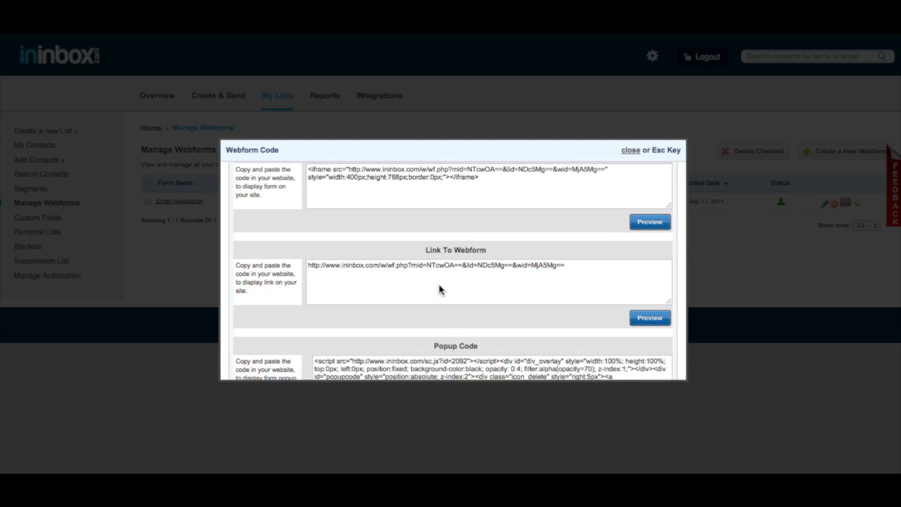
scroll(439, 284, down, 2)
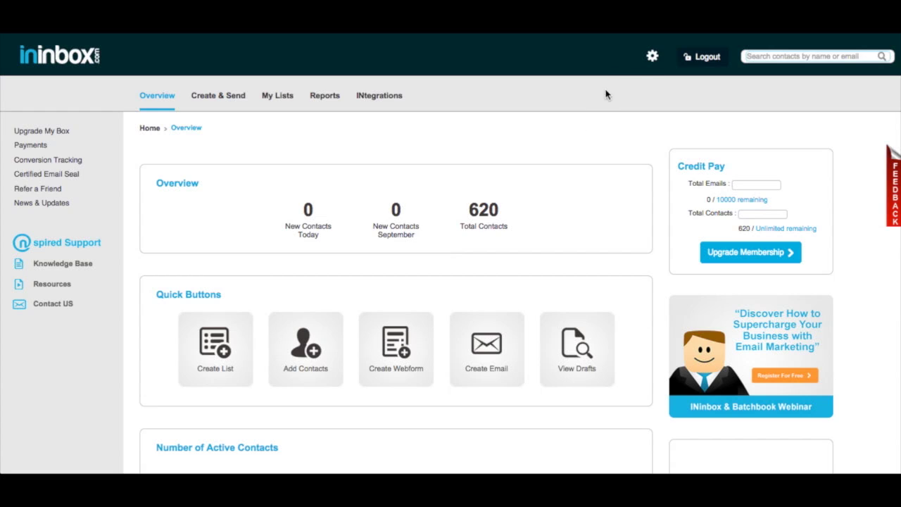
Open the account's branding settings and set the preferred language to Italiano.
click(652, 58)
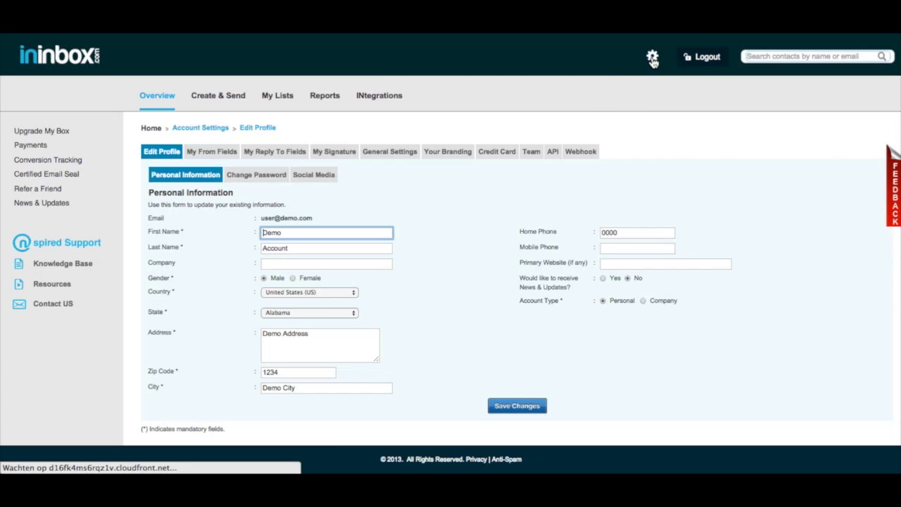
click(447, 156)
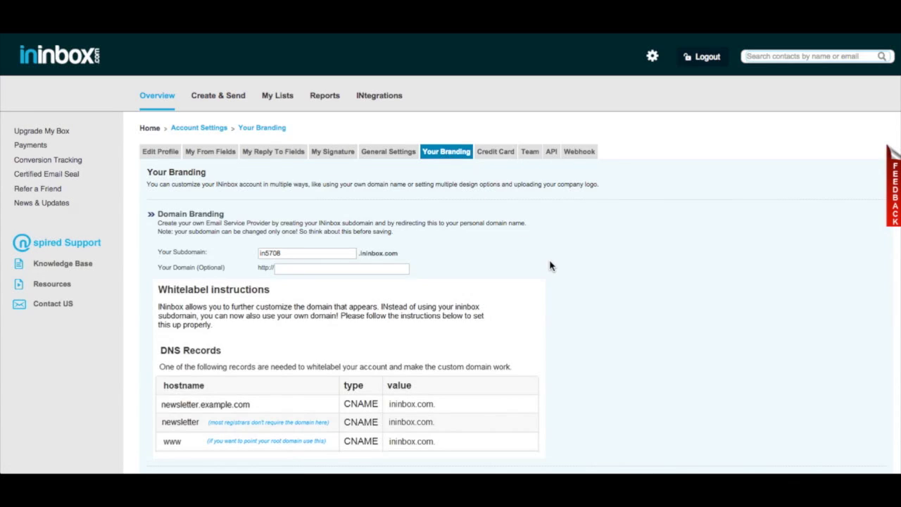
scroll(551, 265, down, 5)
scroll(550, 265, down, 2)
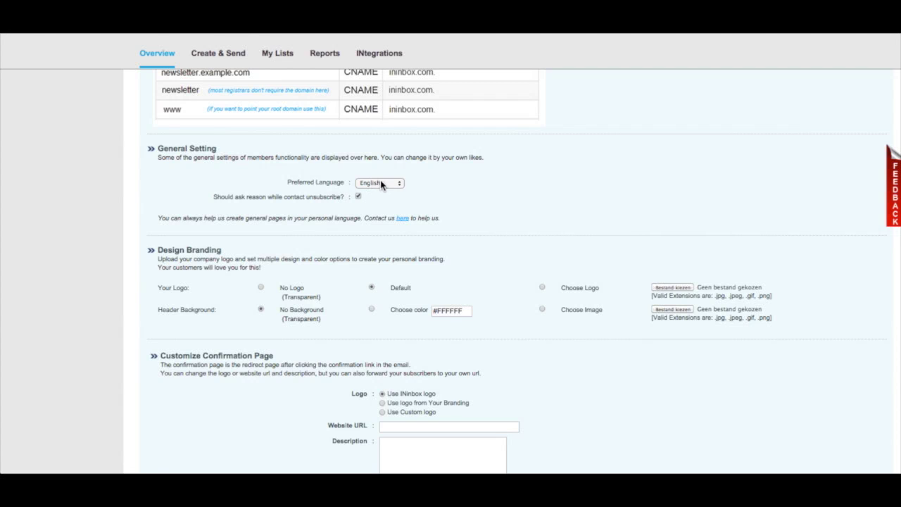
click(389, 183)
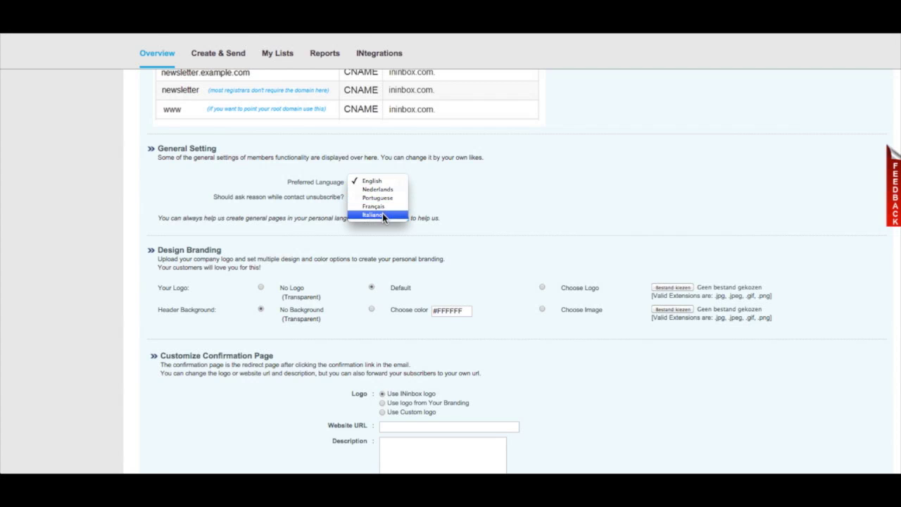
click(382, 214)
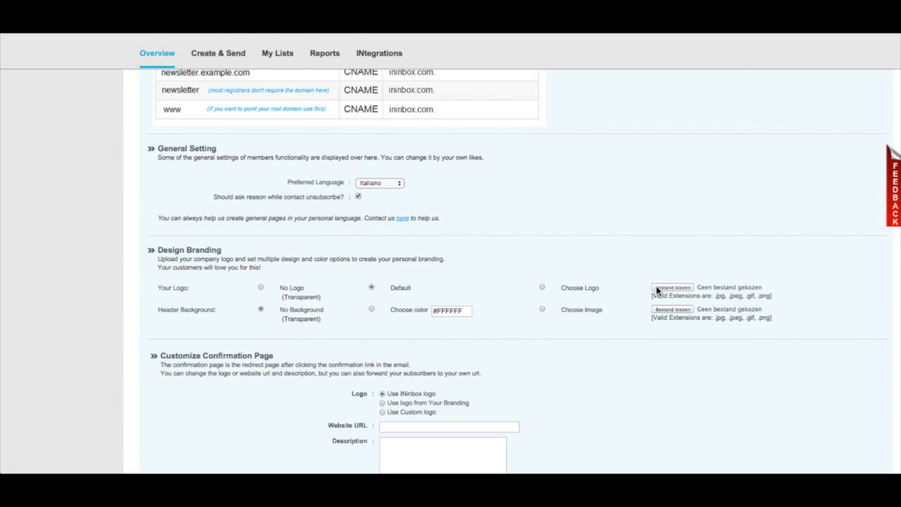
Review the design branding, confirmation page and unsubscribe page customization options.
scroll(620, 266, down, 3)
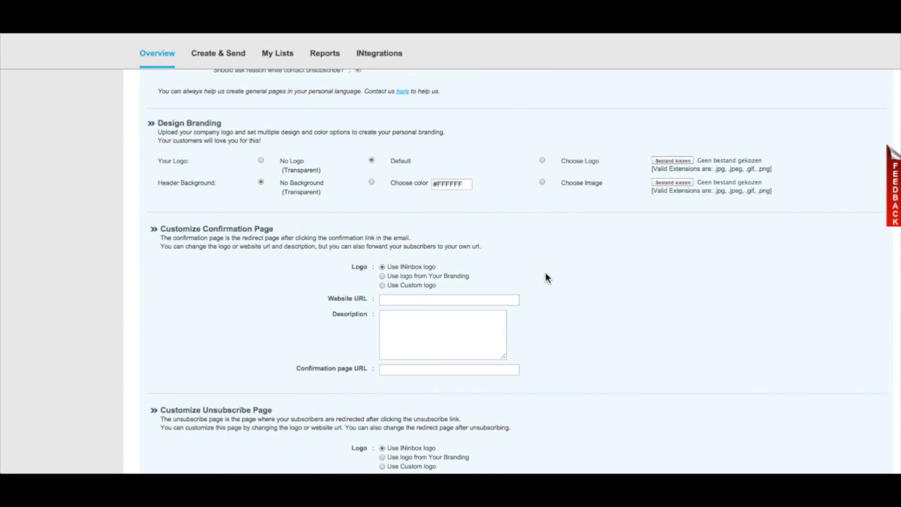
scroll(545, 275, down, 4)
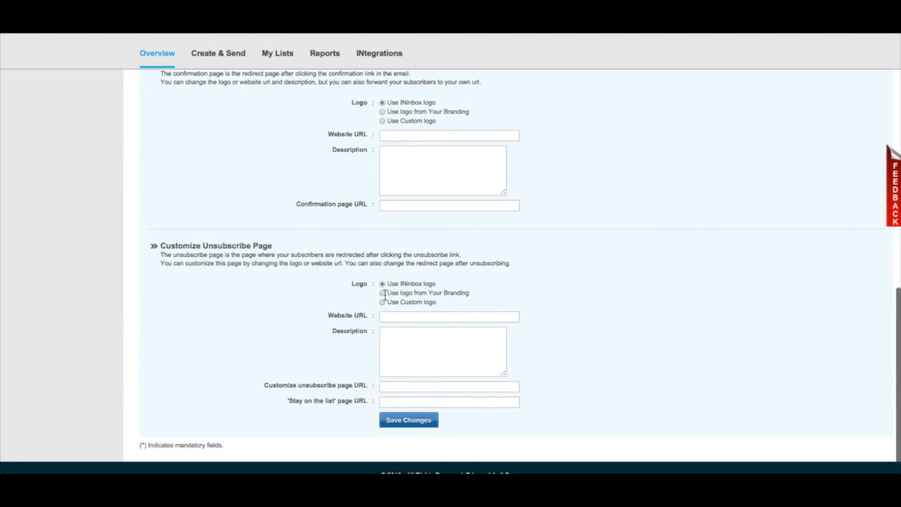